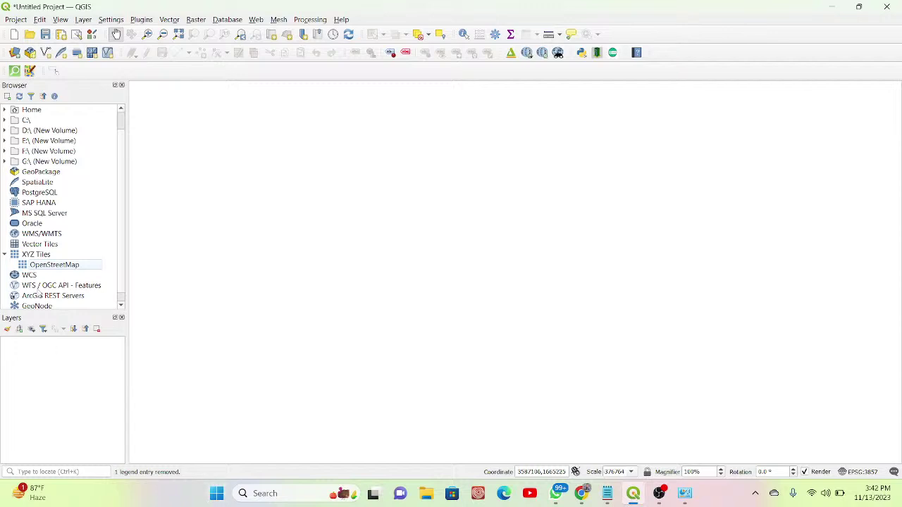
Step: Add the OpenStreetMap basemap from XYZ Tiles so a world map appears
{"action": "left_click", "coordinate": [5, 255]}
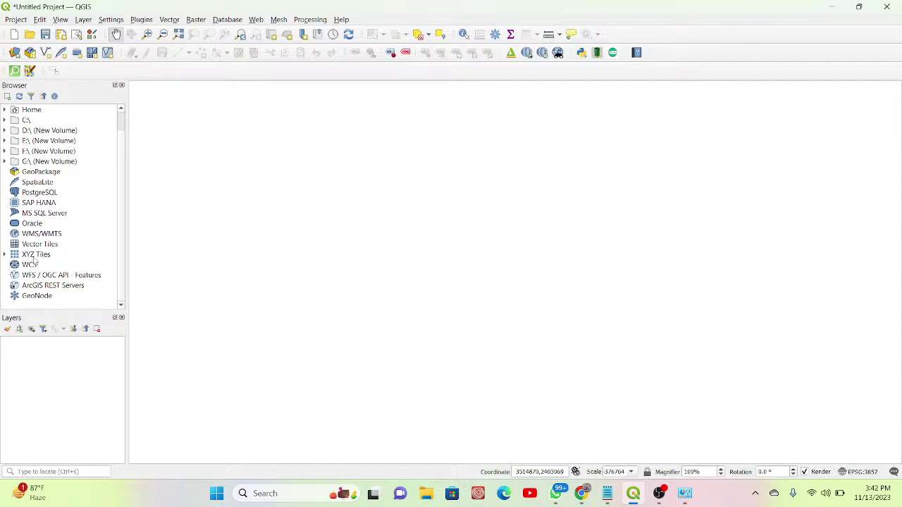
{"action": "left_click", "coordinate": [5, 254]}
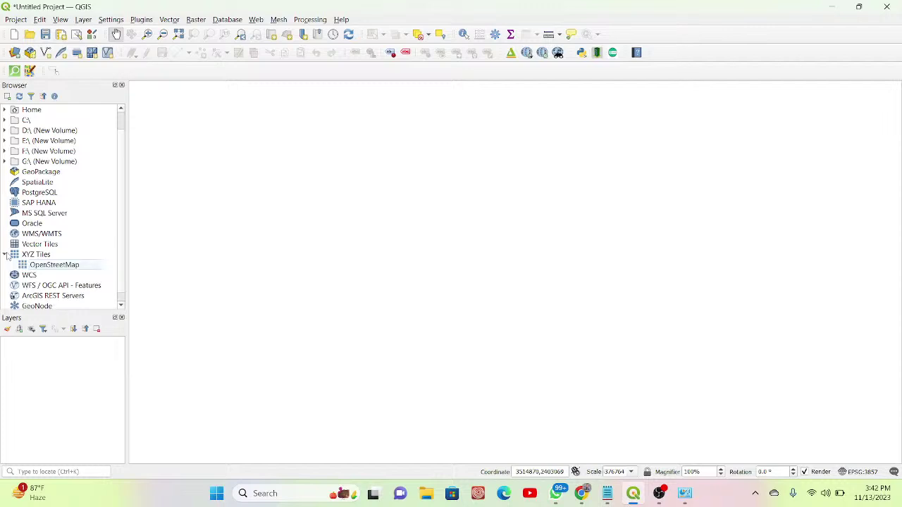
{"action": "double_click", "coordinate": [47, 267]}
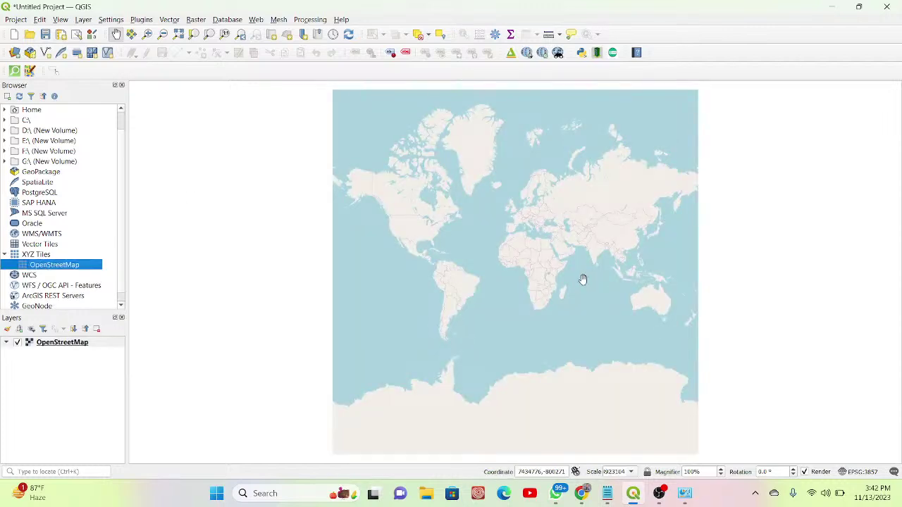
Step: Zoom and pan the OpenStreetMap view from the whole world to Bangladesh and eastern India
{"action": "scroll", "coordinate": [585, 281], "scroll_direction": "up", "scroll_amount": 3}
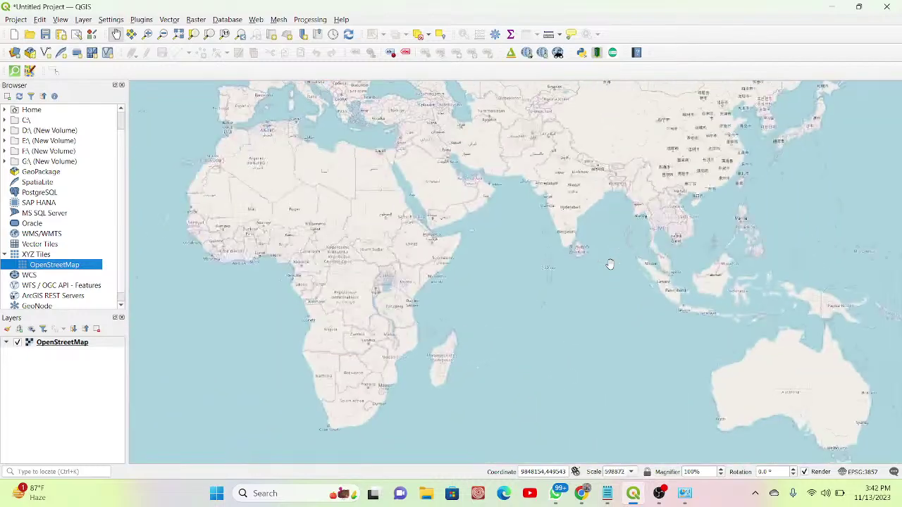
{"action": "scroll", "coordinate": [610, 264], "scroll_direction": "up", "scroll_amount": 2}
{"action": "left_click_drag", "start_coordinate": [617, 191], "coordinate": [628, 221]}
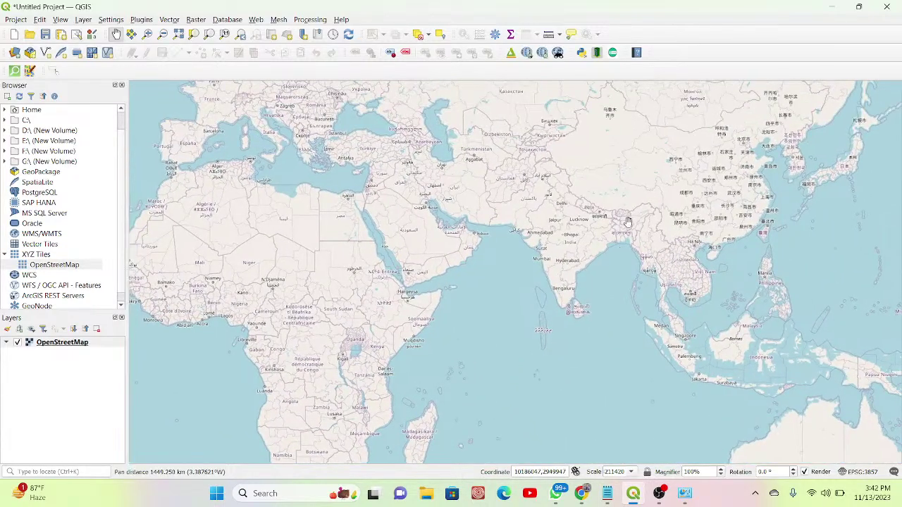
{"action": "scroll", "coordinate": [628, 222], "scroll_direction": "up", "scroll_amount": 2}
{"action": "scroll", "coordinate": [628, 222], "scroll_direction": "up", "scroll_amount": 2}
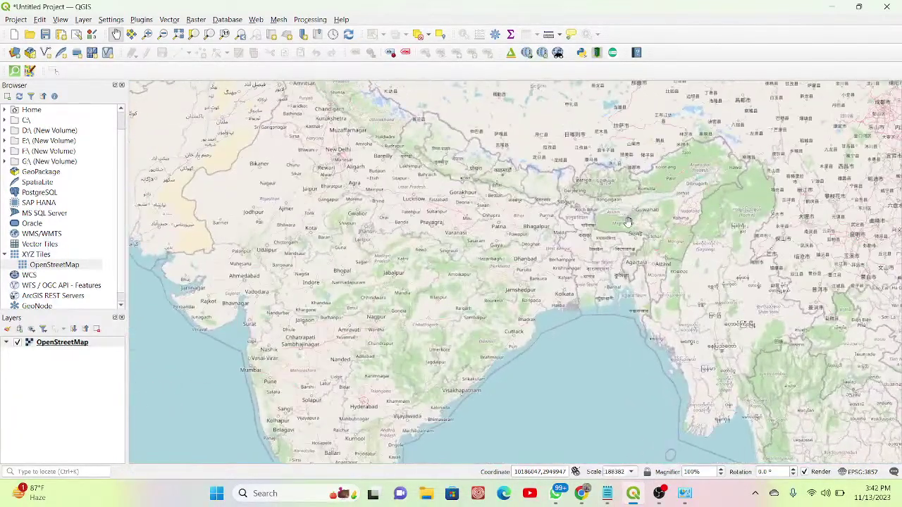
{"action": "scroll", "coordinate": [628, 222], "scroll_direction": "up", "scroll_amount": 2}
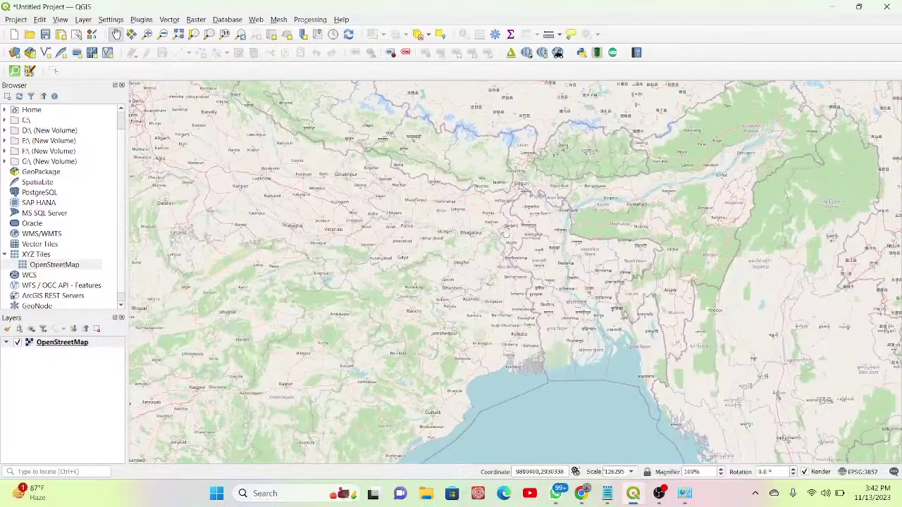
{"action": "left_click", "coordinate": [42, 257]}
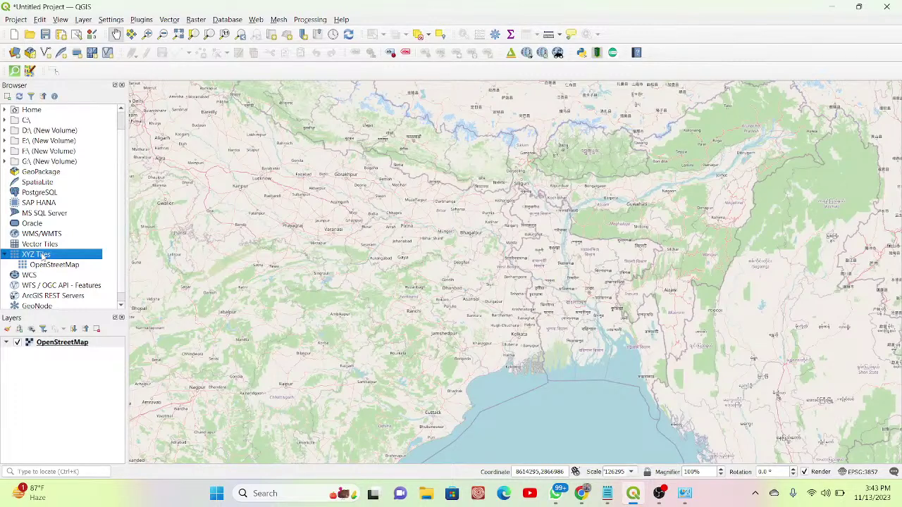
Step: Start a new XYZ Tiles connection, then bring up the Notepad list of Google tile URLs
{"action": "right_click", "coordinate": [43, 259]}
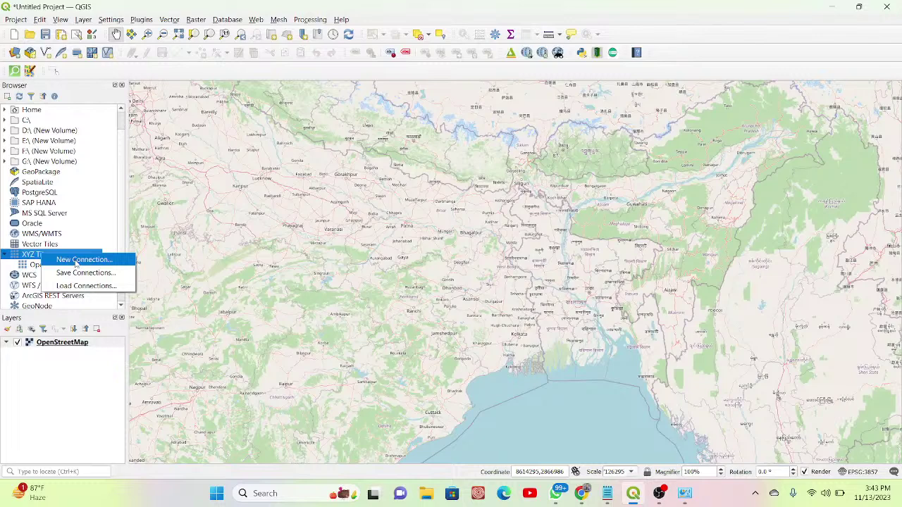
{"action": "left_click", "coordinate": [76, 261]}
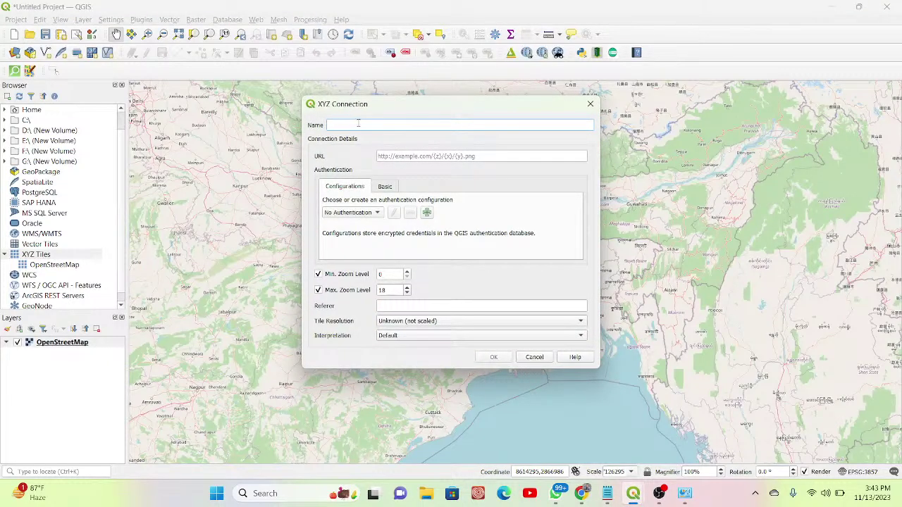
{"action": "left_click", "coordinate": [409, 157]}
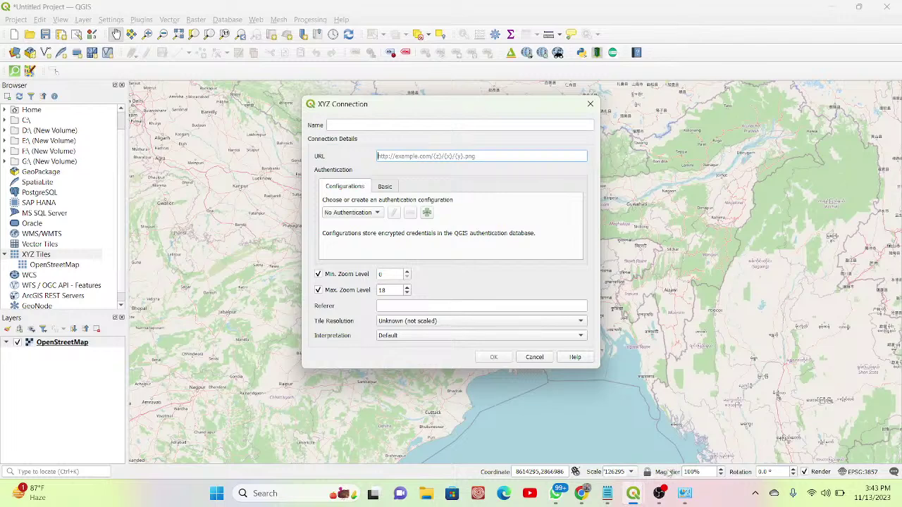
{"action": "left_click", "coordinate": [607, 493]}
{"action": "left_click", "coordinate": [426, 166]}
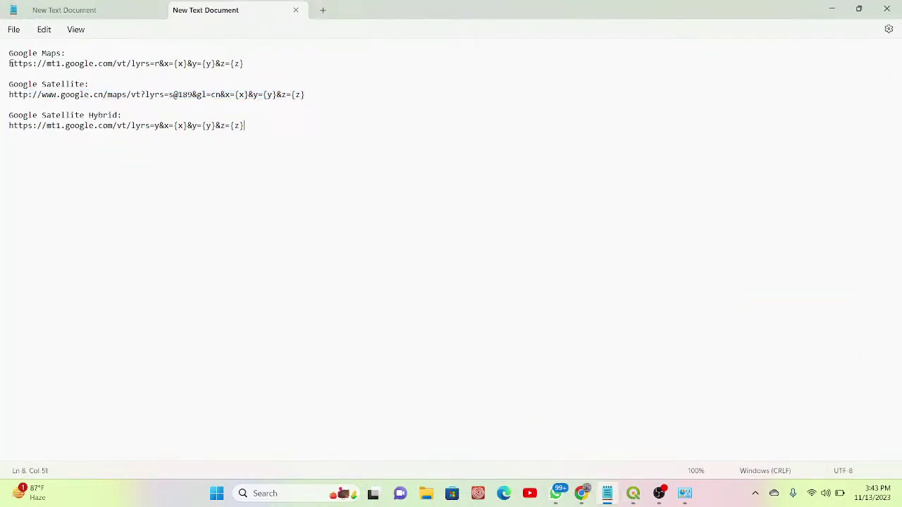
Step: Copy the Google Maps tile URL from Notepad and return to the QGIS connection form
{"action": "left_click_drag", "start_coordinate": [10, 64], "coordinate": [261, 62]}
{"action": "key", "text": "ctrl+c"}
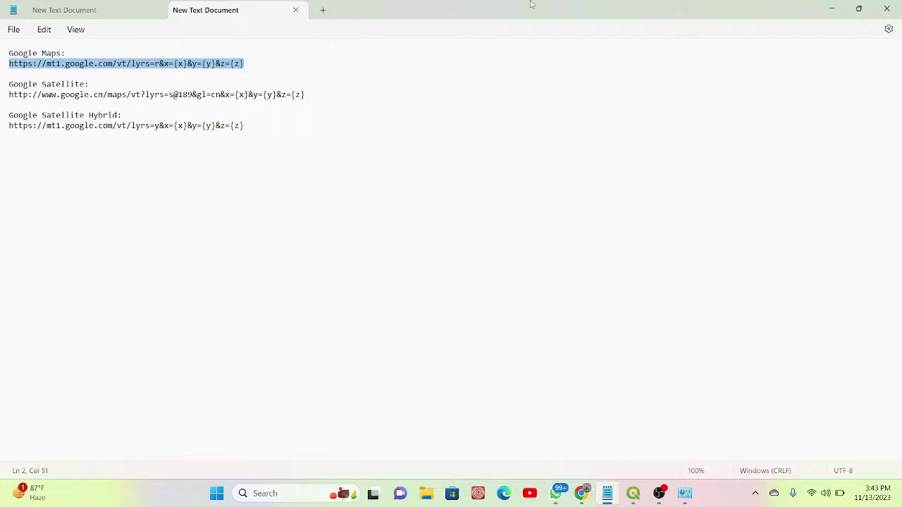
{"action": "left_click", "coordinate": [832, 11]}
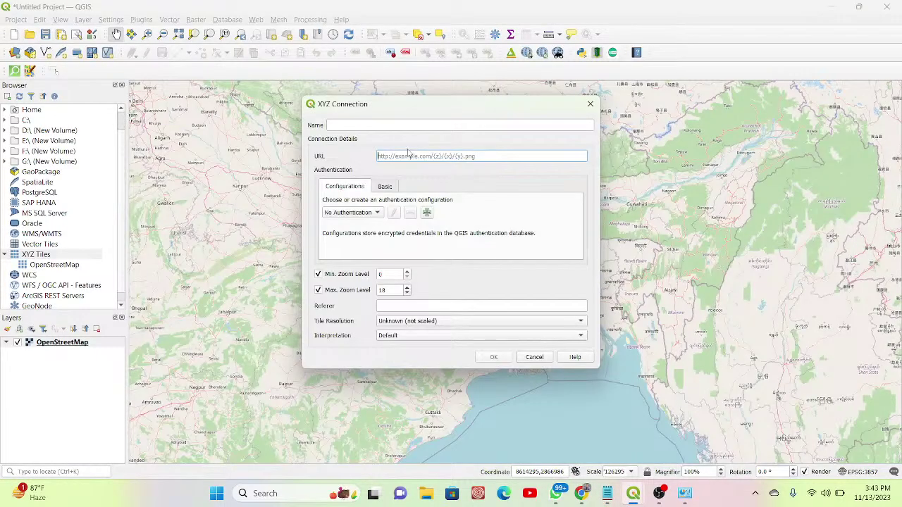
Step: Save a 'Google Maps' XYZ connection with the pasted URL and hide the OpenStreetMap layer
{"action": "key", "text": "ctrl+v"}
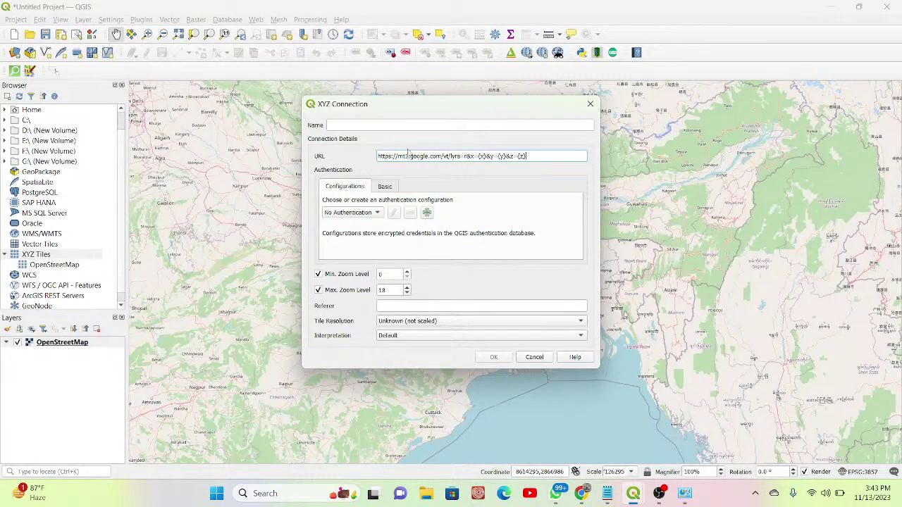
{"action": "left_click", "coordinate": [367, 125]}
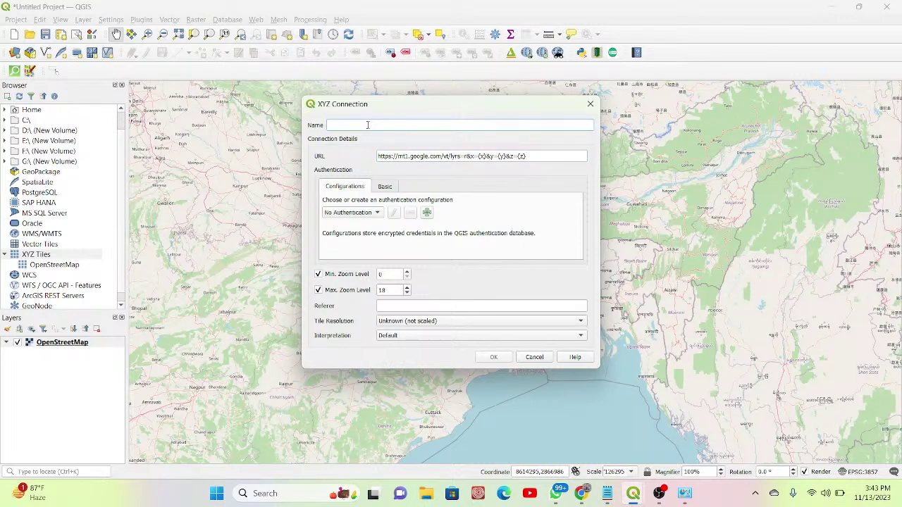
{"action": "type", "text": "Google Maps"}
{"action": "left_click", "coordinate": [494, 357]}
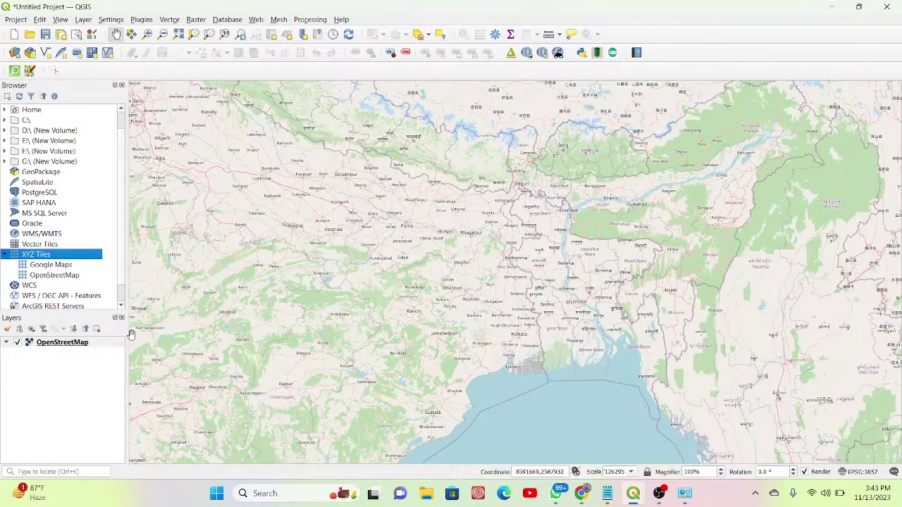
{"action": "left_click", "coordinate": [17, 343]}
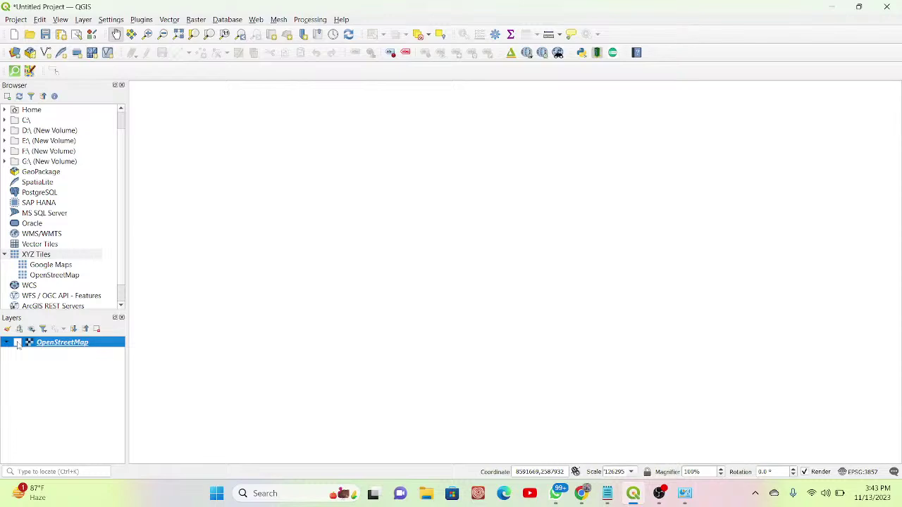
Step: Add the Google Maps basemap as a layer and centre it on Dhaka
{"action": "double_click", "coordinate": [46, 267]}
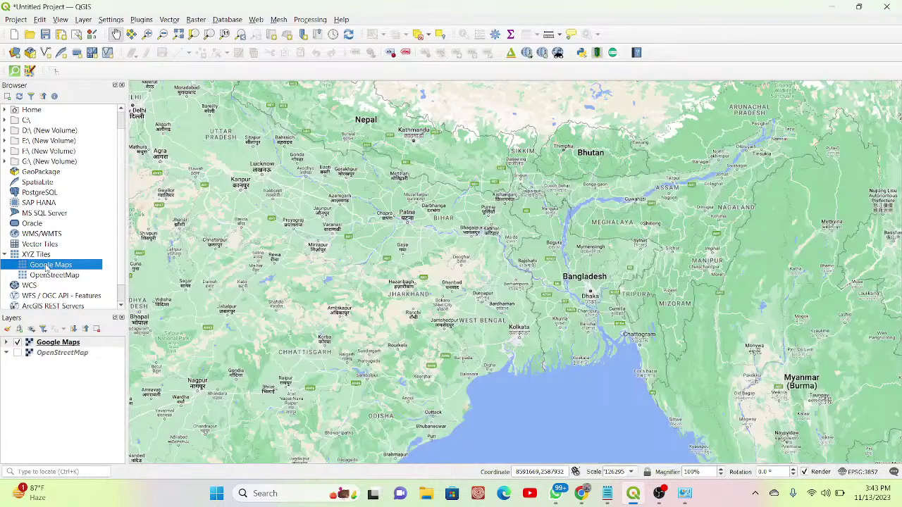
{"action": "left_click_drag", "start_coordinate": [582, 263], "coordinate": [482, 302]}
{"action": "right_click", "coordinate": [582, 189]}
{"action": "left_click", "coordinate": [675, 222]}
{"action": "scroll", "coordinate": [482, 302], "scroll_direction": "up", "scroll_amount": 2}
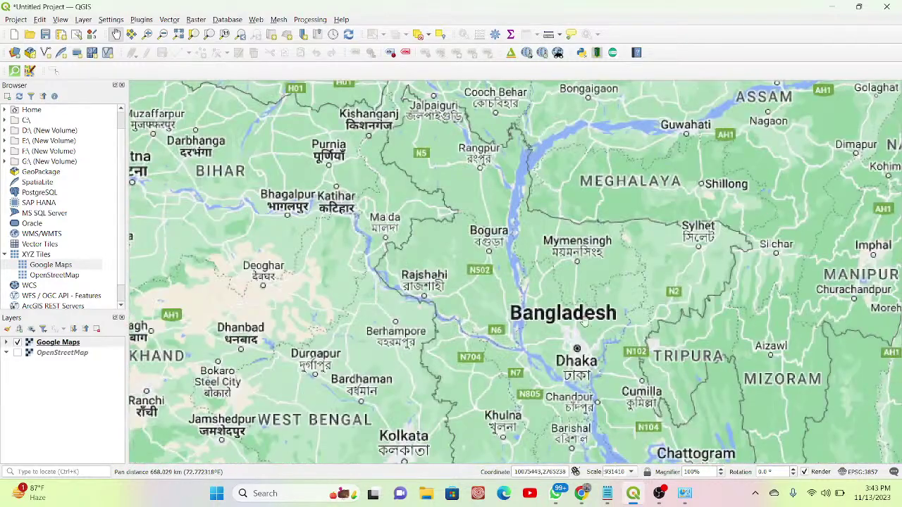
{"action": "scroll", "coordinate": [360, 231], "scroll_direction": "down", "scroll_amount": 2}
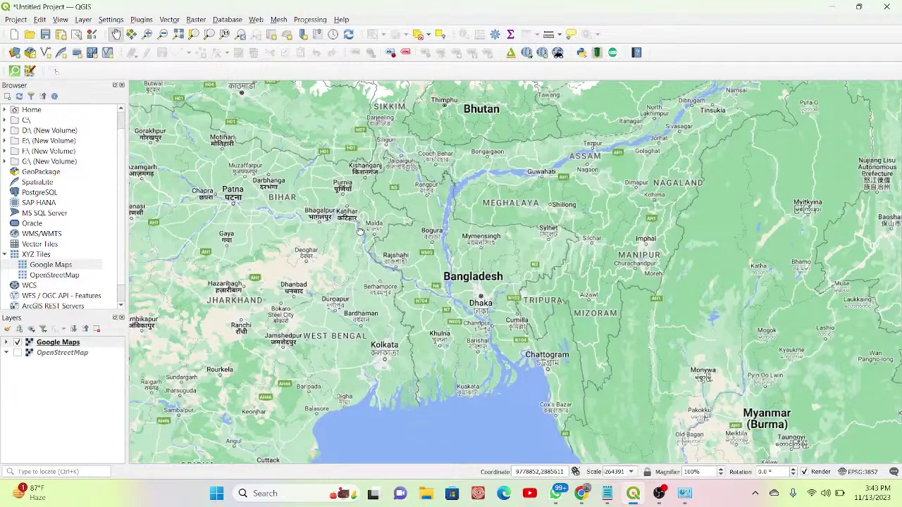
{"action": "left_click_drag", "start_coordinate": [359, 230], "coordinate": [353, 205]}
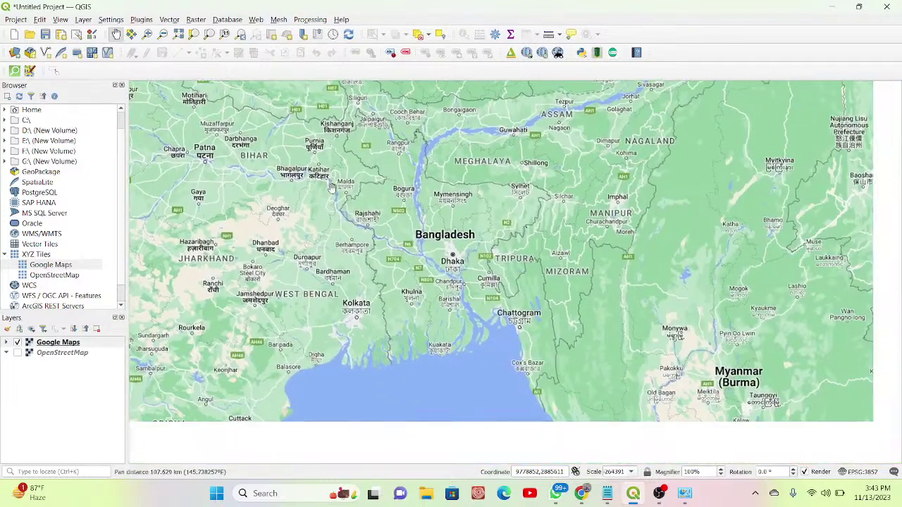
Step: Explore Asia and Tibet, then return to a view of Bangladesh and the Bay of Bengal
{"action": "scroll", "coordinate": [483, 222], "scroll_direction": "up", "scroll_amount": 1}
{"action": "scroll", "coordinate": [483, 222], "scroll_direction": "down", "scroll_amount": 2}
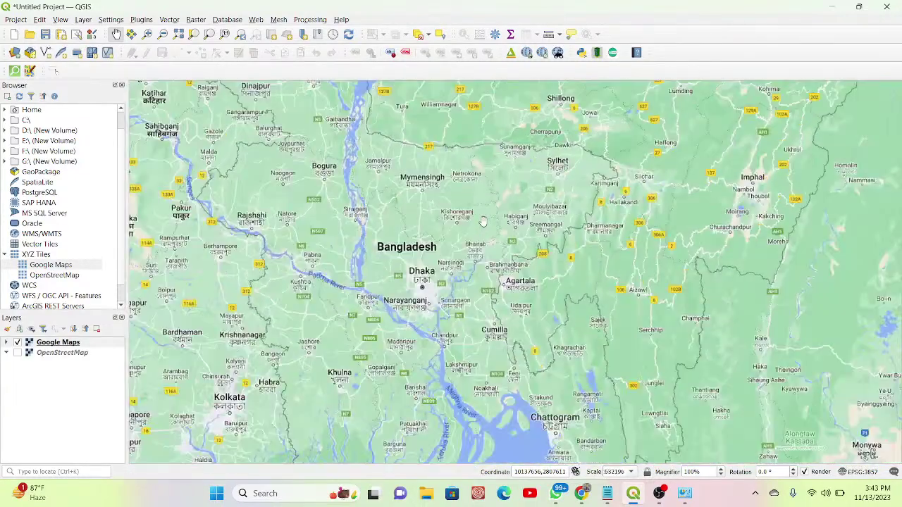
{"action": "scroll", "coordinate": [483, 222], "scroll_direction": "down", "scroll_amount": 2}
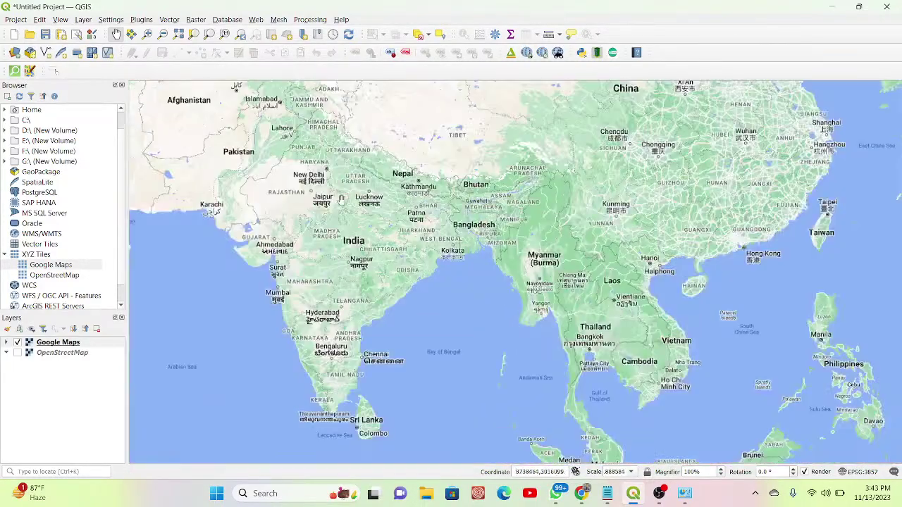
{"action": "left_click_drag", "start_coordinate": [345, 215], "coordinate": [377, 328]}
{"action": "left_click_drag", "start_coordinate": [514, 146], "coordinate": [503, 82]}
{"action": "scroll", "coordinate": [481, 278], "scroll_direction": "up", "scroll_amount": 1}
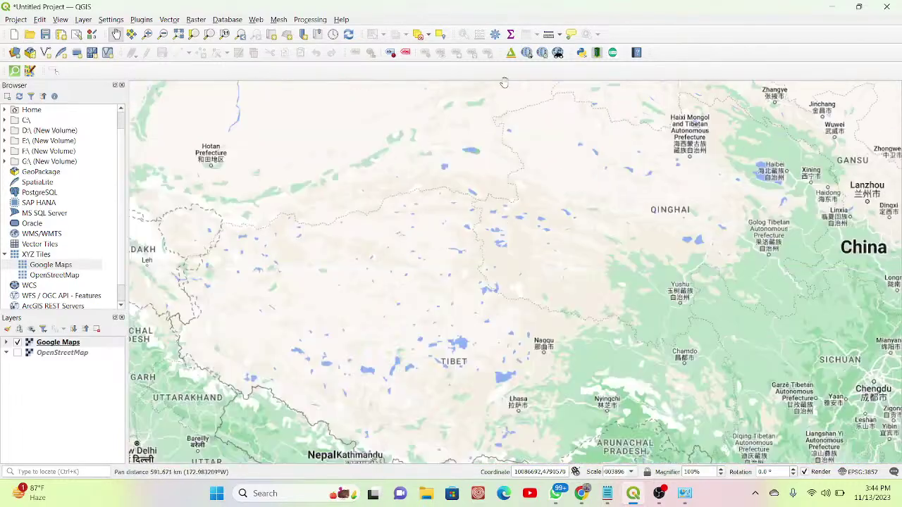
{"action": "left_click_drag", "start_coordinate": [567, 249], "coordinate": [516, 116]}
{"action": "scroll", "coordinate": [522, 203], "scroll_direction": "down", "scroll_amount": 2}
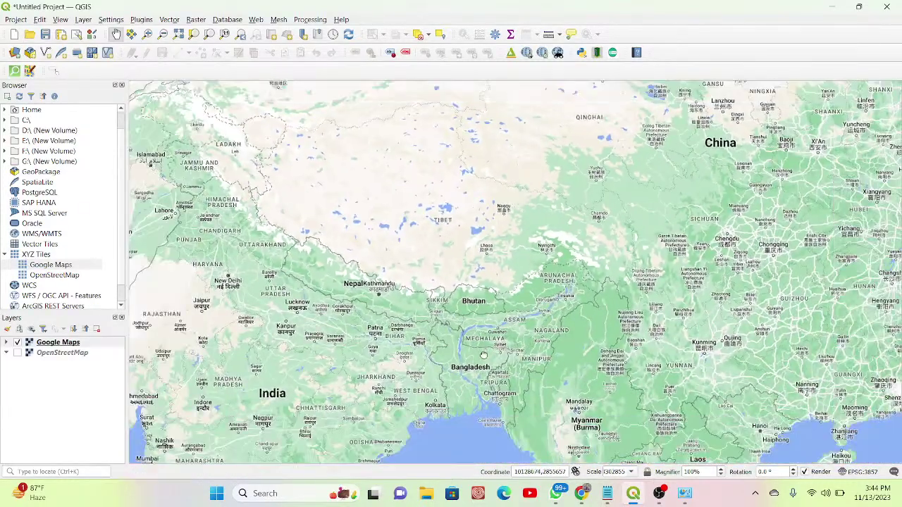
{"action": "left_click_drag", "start_coordinate": [483, 354], "coordinate": [503, 224]}
{"action": "scroll", "coordinate": [504, 223], "scroll_direction": "up", "scroll_amount": 1}
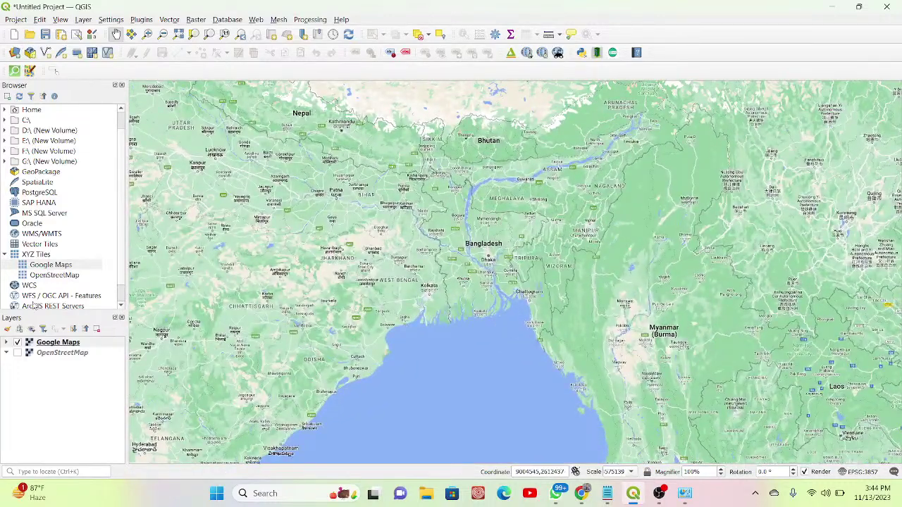
Step: Start another XYZ connection and copy the Google Satellite tile URL from the Notepad notes
{"action": "left_click", "coordinate": [37, 256]}
{"action": "right_click", "coordinate": [37, 256]}
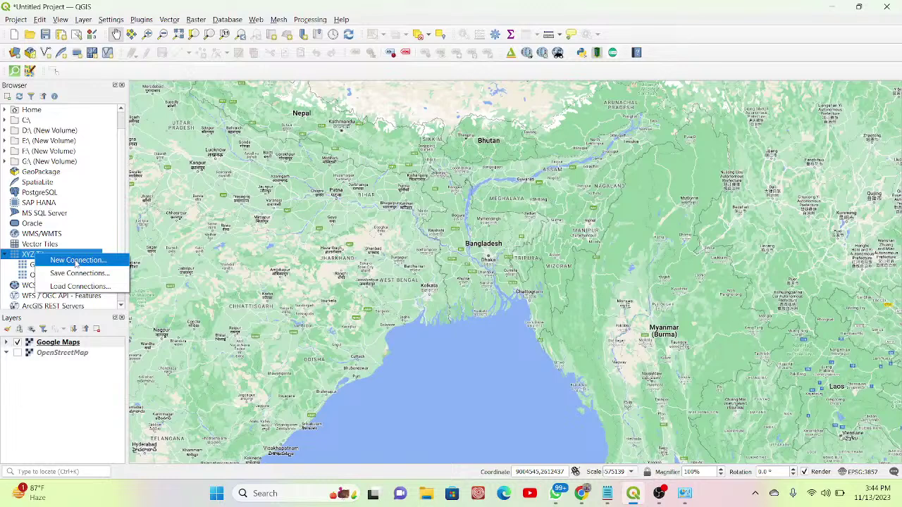
{"action": "left_click", "coordinate": [76, 261]}
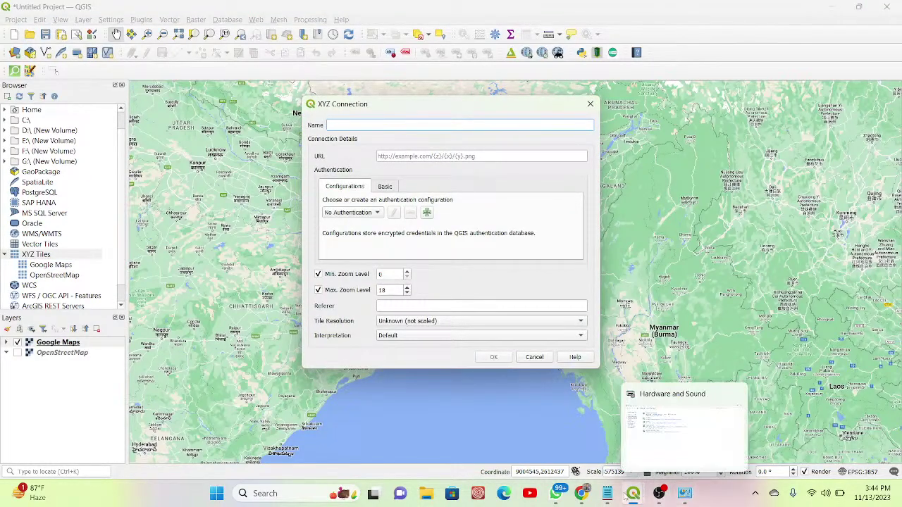
{"action": "mouse_move", "coordinate": [607, 493]}
{"action": "left_click", "coordinate": [603, 450]}
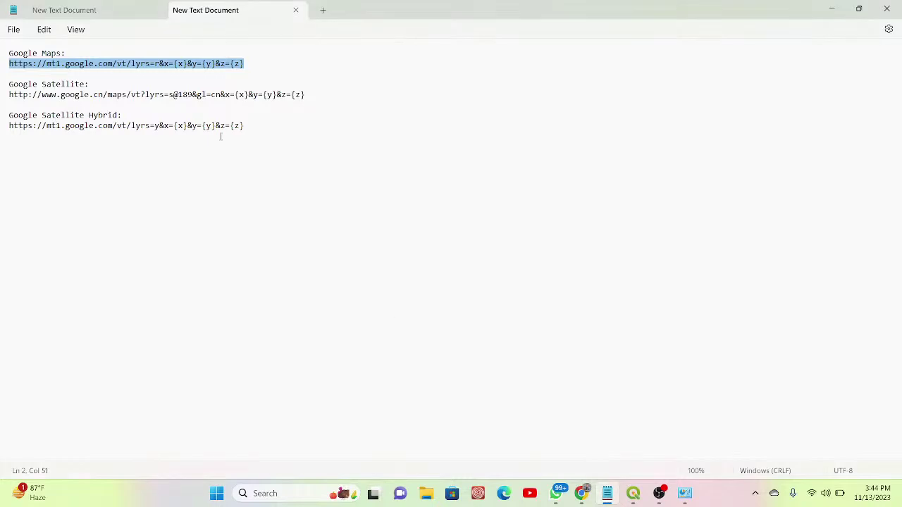
{"action": "triple_click", "coordinate": [67, 96]}
{"action": "key", "text": "ctrl+c"}
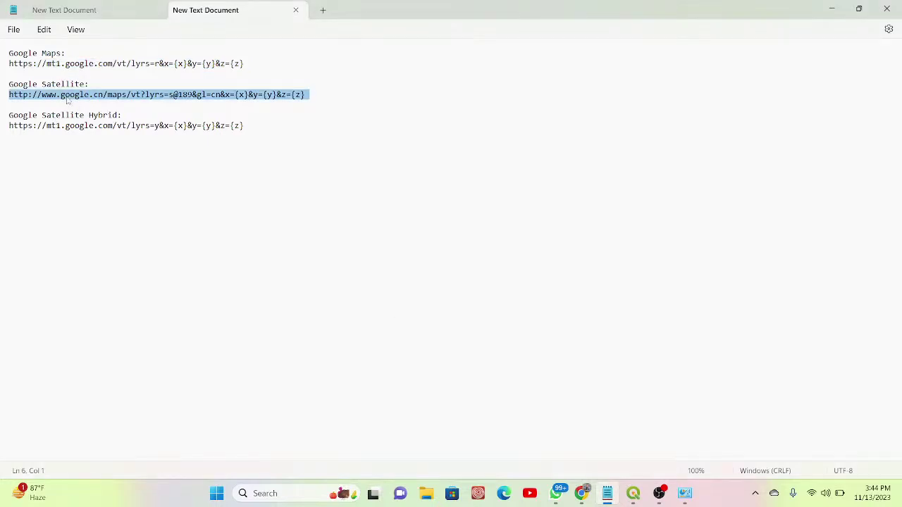
{"action": "left_click", "coordinate": [833, 8]}
{"action": "left_click", "coordinate": [406, 158]}
Step: Paste the Google Satellite URL, name the connection 'Google Satellite' and save it
{"action": "key", "text": "ctrl+v"}
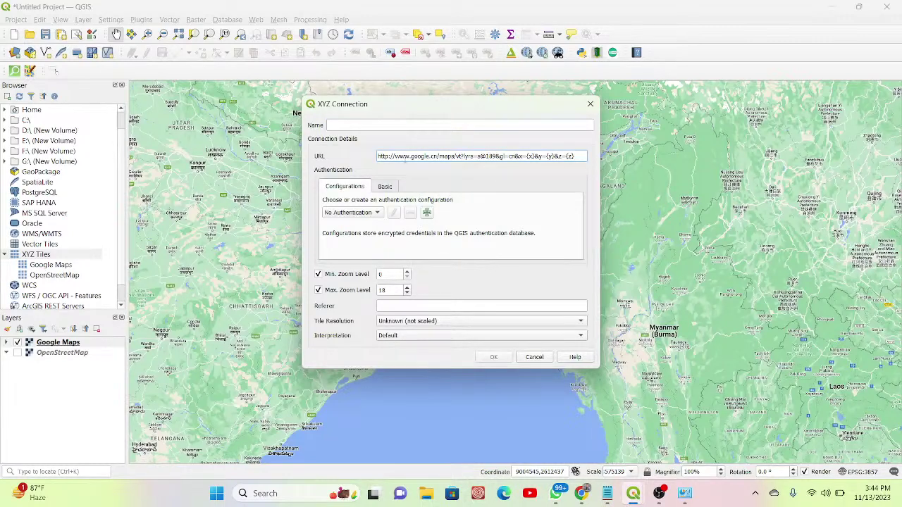
{"action": "left_click", "coordinate": [366, 124]}
{"action": "type", "text": "Google Satellite"}
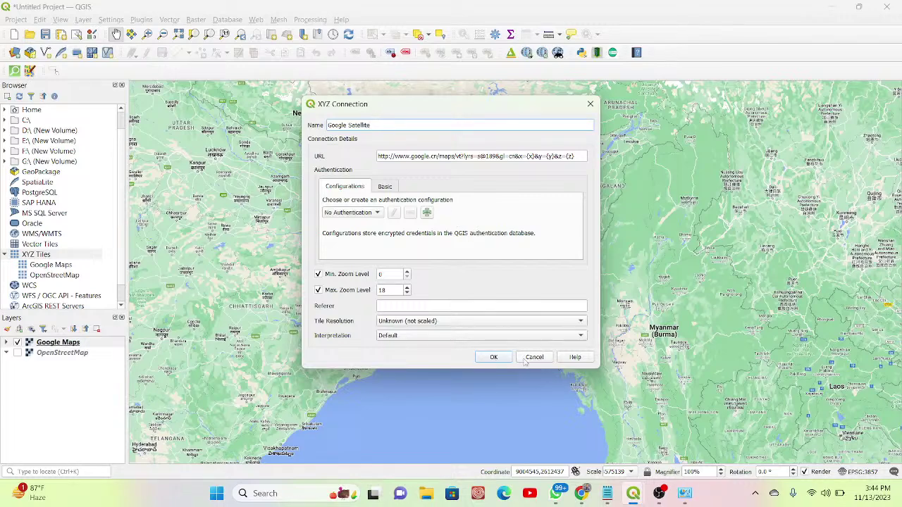
{"action": "left_click", "coordinate": [499, 356]}
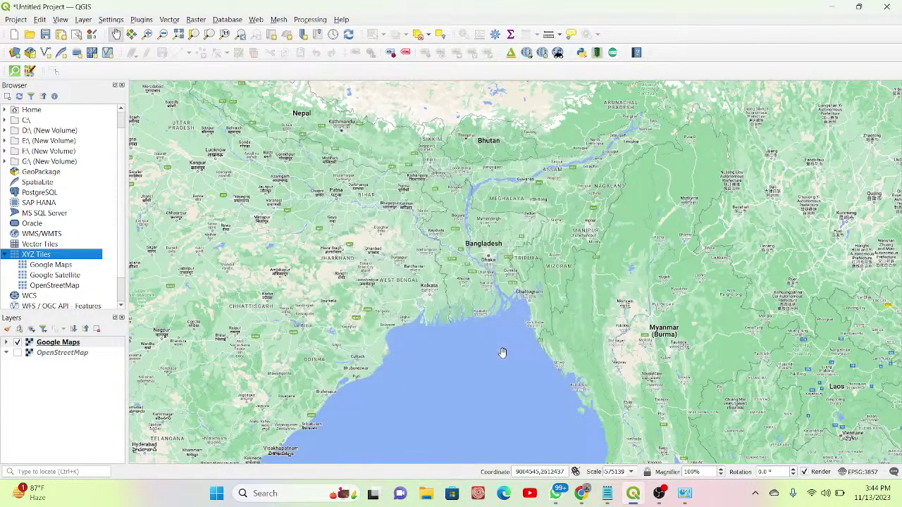
Step: Add Google Satellite as a layer and pan the imagery toward Bangladesh
{"action": "double_click", "coordinate": [60, 278]}
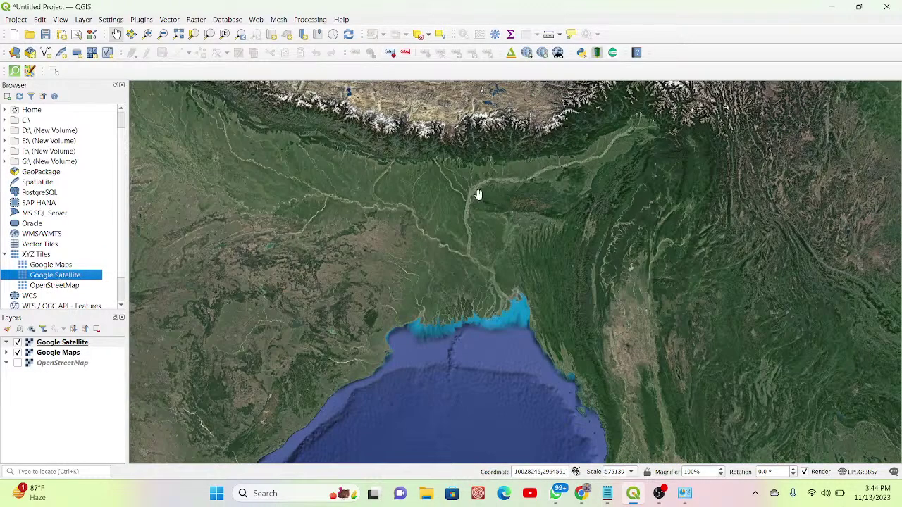
{"action": "left_click_drag", "start_coordinate": [477, 195], "coordinate": [518, 254]}
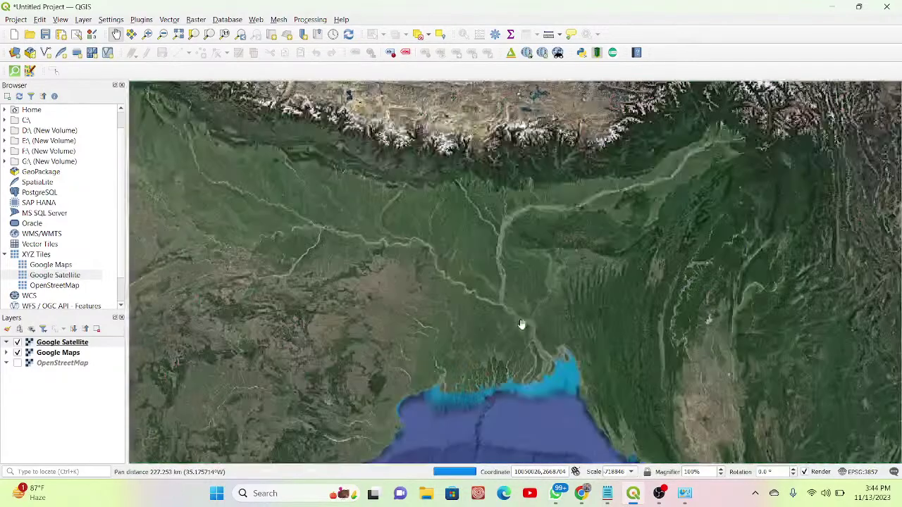
{"action": "left_click_drag", "start_coordinate": [521, 324], "coordinate": [527, 304]}
{"action": "scroll", "coordinate": [527, 305], "scroll_direction": "up", "scroll_amount": 1}
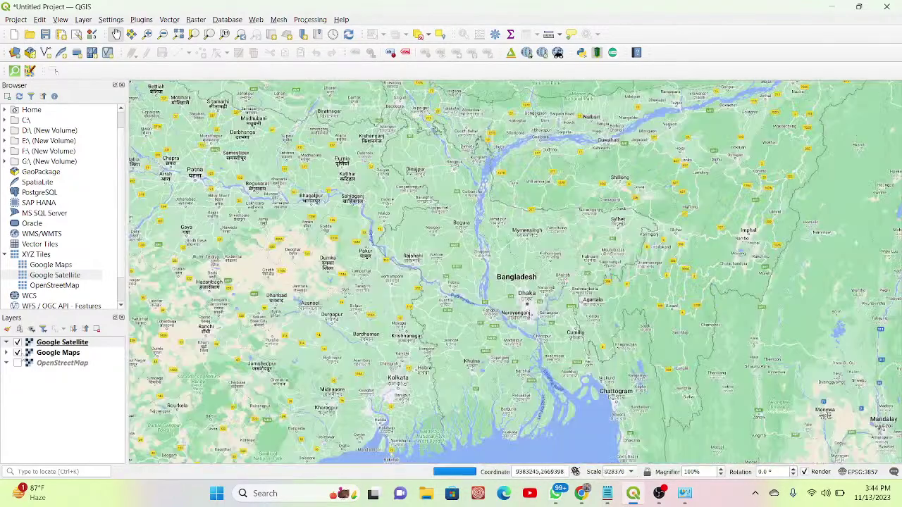
Step: Hide the Google Maps layer and zoom the satellite imagery in on Dhaka
{"action": "left_click", "coordinate": [17, 352]}
{"action": "left_click", "coordinate": [62, 342]}
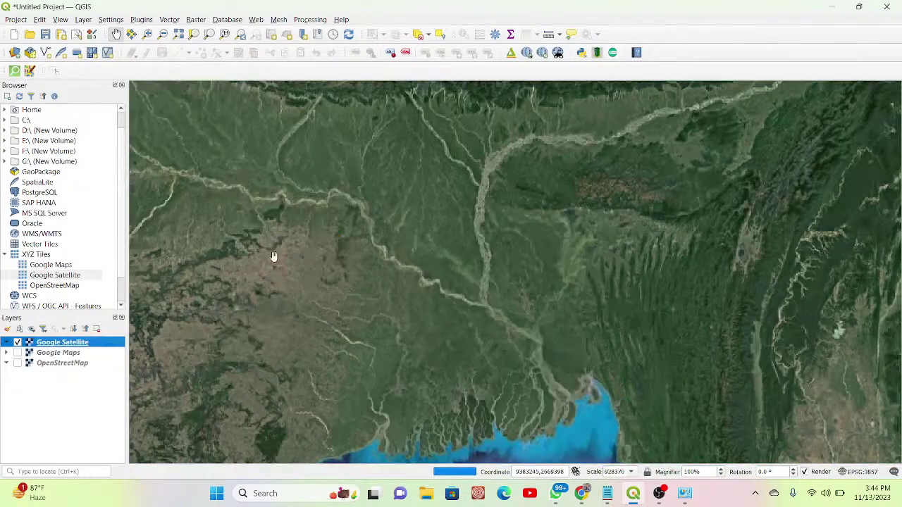
{"action": "scroll", "coordinate": [510, 296], "scroll_direction": "up", "scroll_amount": 1}
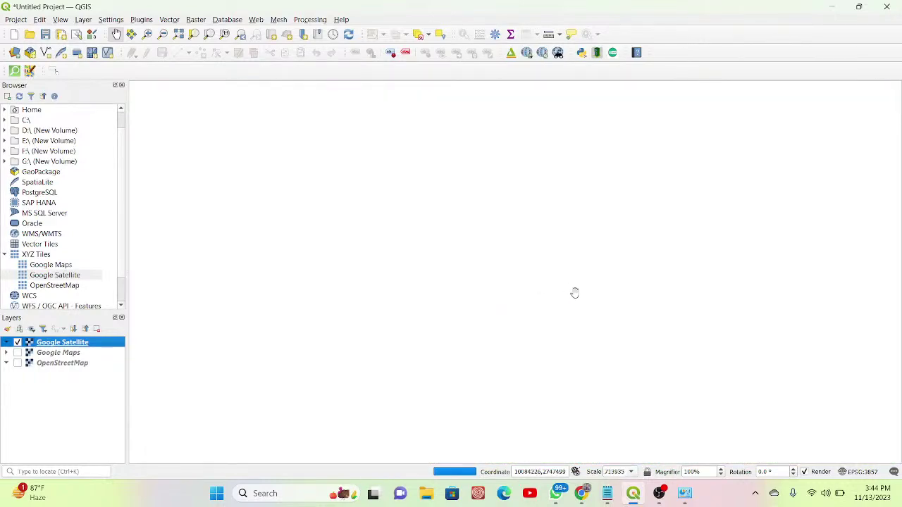
{"action": "scroll", "coordinate": [574, 293], "scroll_direction": "up", "scroll_amount": 1}
{"action": "scroll", "coordinate": [574, 293], "scroll_direction": "up", "scroll_amount": 1}
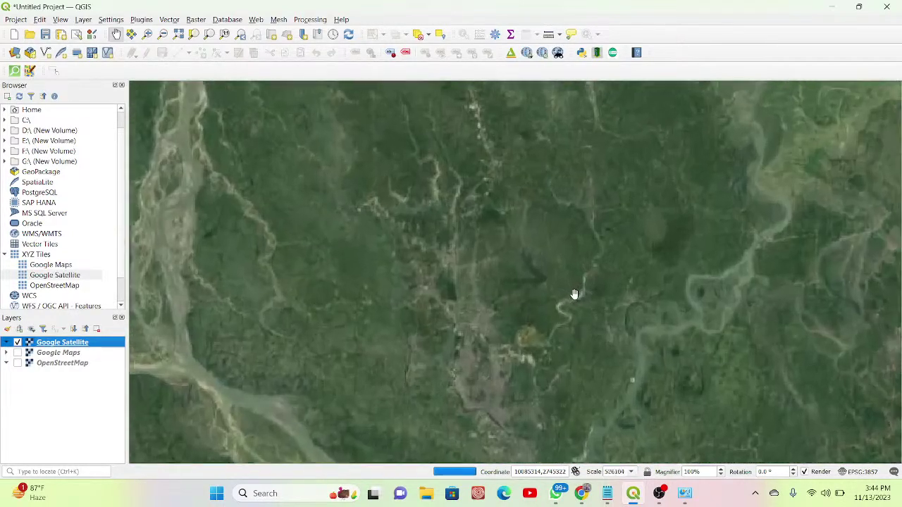
{"action": "left_click_drag", "start_coordinate": [470, 346], "coordinate": [518, 227]}
{"action": "scroll", "coordinate": [499, 246], "scroll_direction": "up", "scroll_amount": 1}
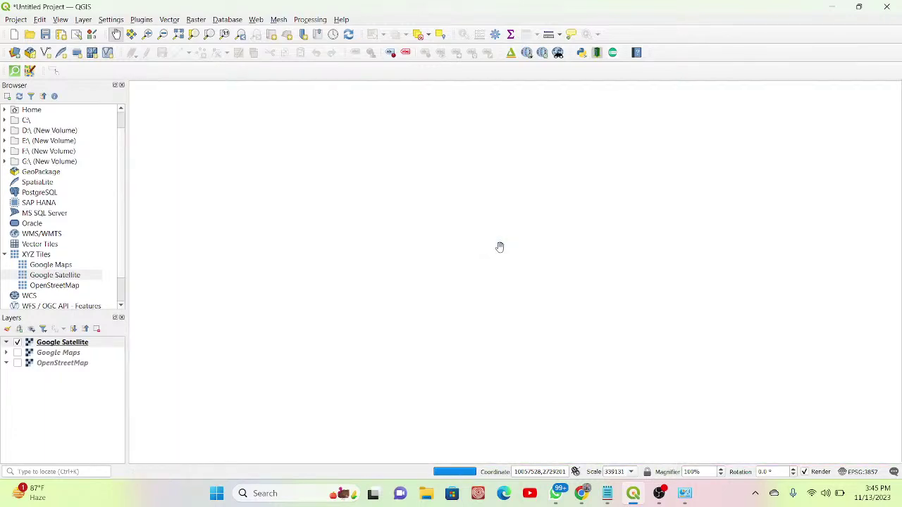
{"action": "scroll", "coordinate": [499, 247], "scroll_direction": "up", "scroll_amount": 6}
{"action": "left_click_drag", "start_coordinate": [622, 277], "coordinate": [536, 231]}
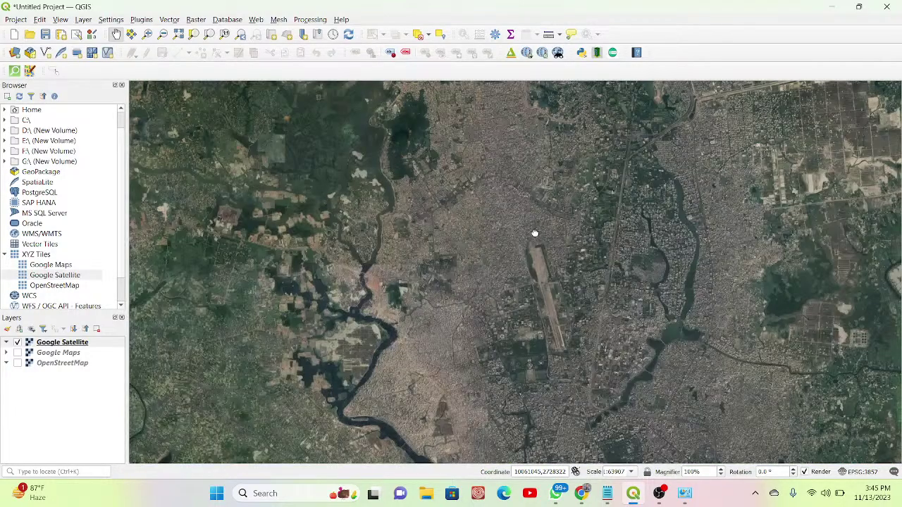
{"action": "left_click_drag", "start_coordinate": [535, 232], "coordinate": [526, 95]}
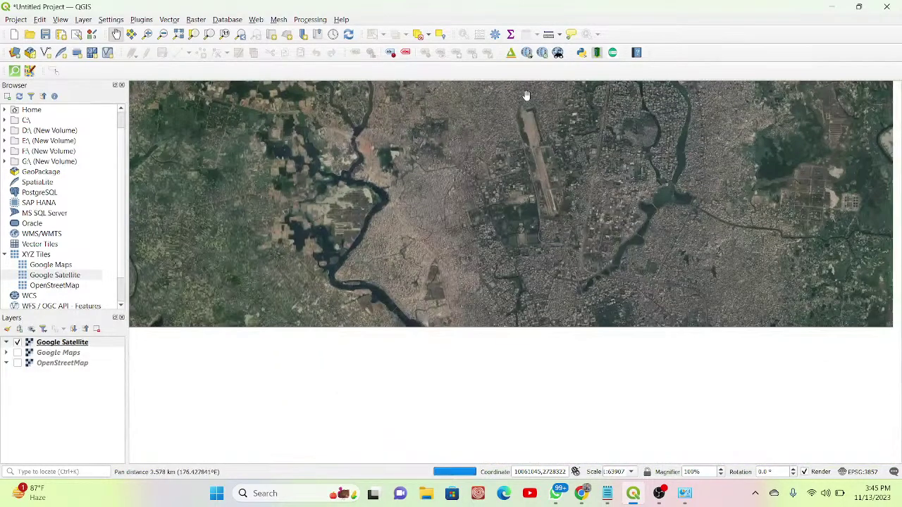
{"action": "left_click_drag", "start_coordinate": [731, 167], "coordinate": [670, 209]}
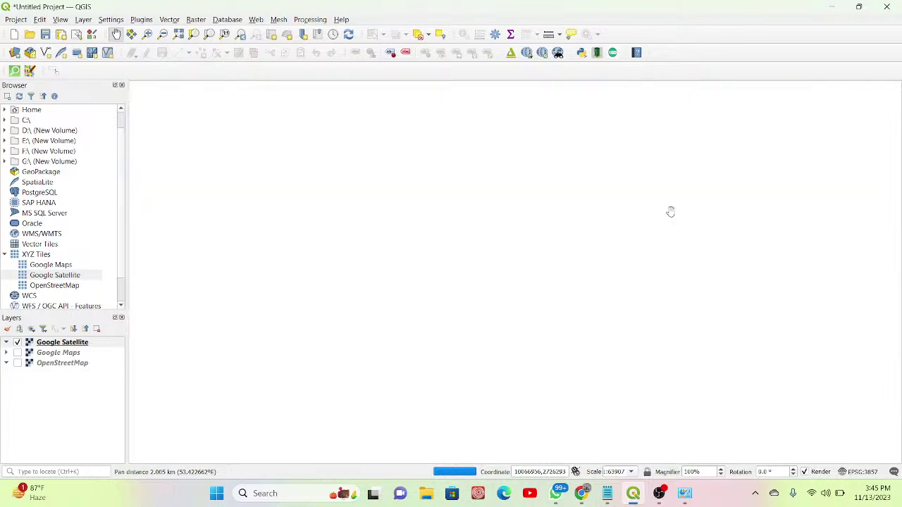
Step: Zoom in further until the lake in central Dhaka with its bridges fills the view
{"action": "scroll", "coordinate": [670, 211], "scroll_direction": "up", "scroll_amount": 1}
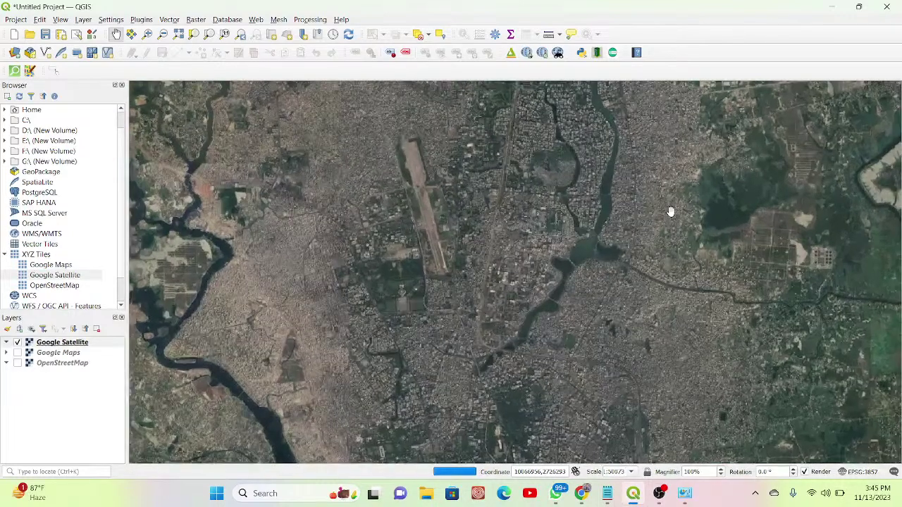
{"action": "scroll", "coordinate": [670, 211], "scroll_direction": "up", "scroll_amount": 1}
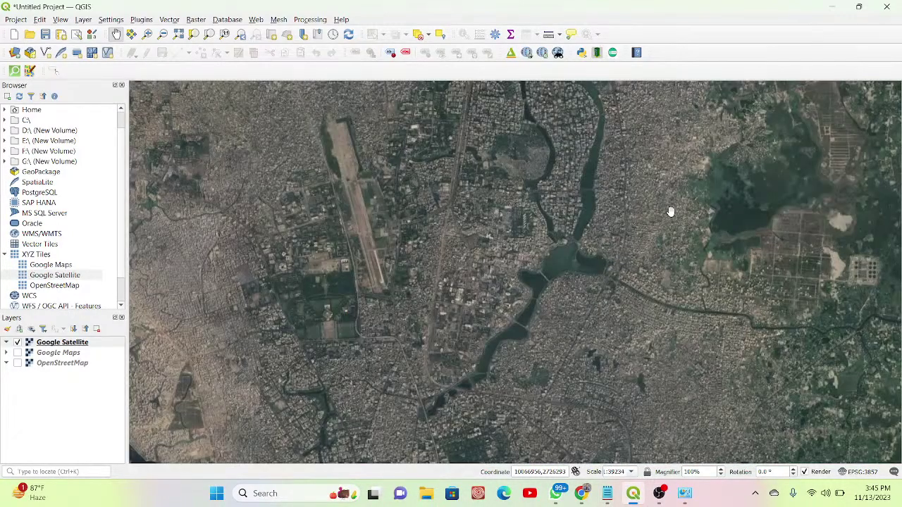
{"action": "scroll", "coordinate": [670, 211], "scroll_direction": "up", "scroll_amount": 1}
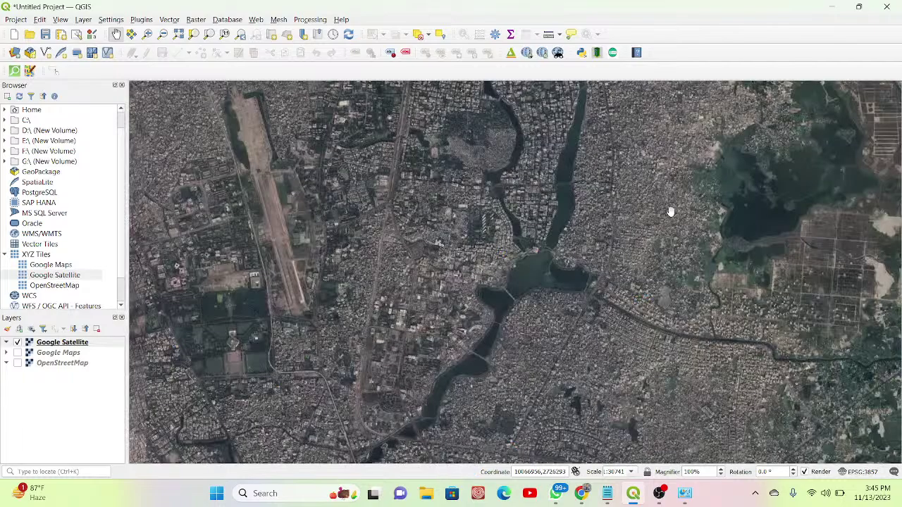
{"action": "scroll", "coordinate": [545, 260], "scroll_direction": "up", "scroll_amount": 1}
{"action": "left_click_drag", "start_coordinate": [545, 262], "coordinate": [569, 227]}
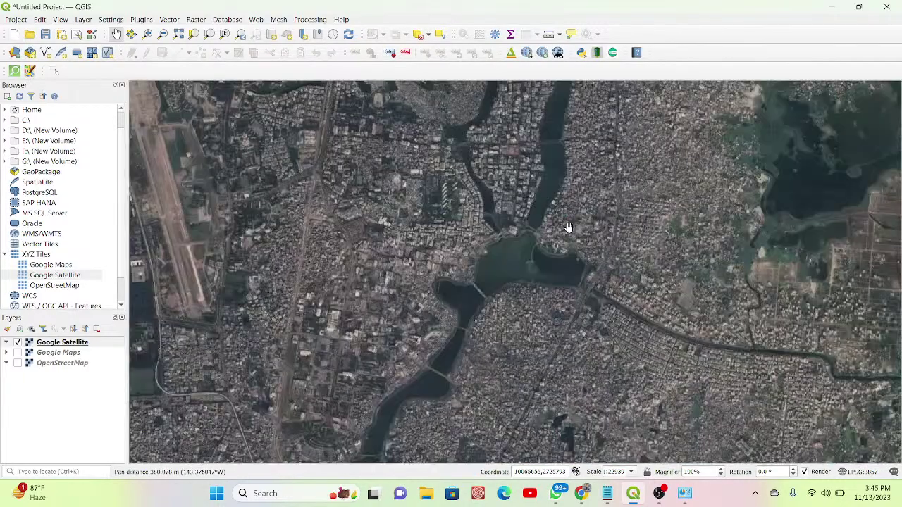
{"action": "left_click_drag", "start_coordinate": [489, 264], "coordinate": [517, 198]}
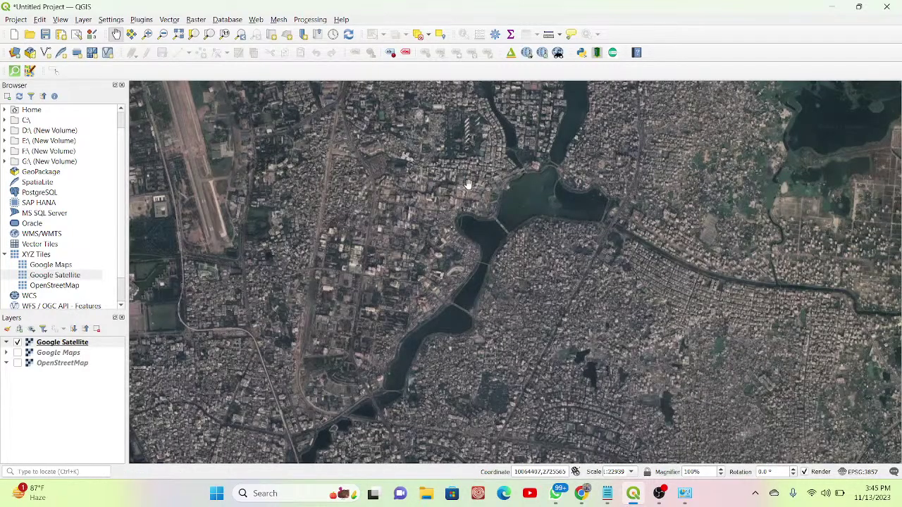
{"action": "scroll", "coordinate": [549, 209], "scroll_direction": "up", "scroll_amount": 2}
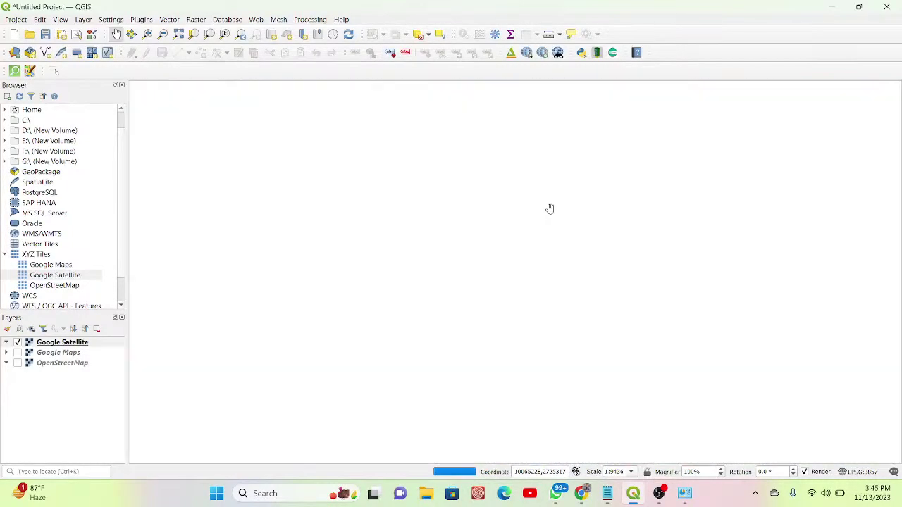
{"action": "scroll", "coordinate": [550, 209], "scroll_direction": "up", "scroll_amount": 2}
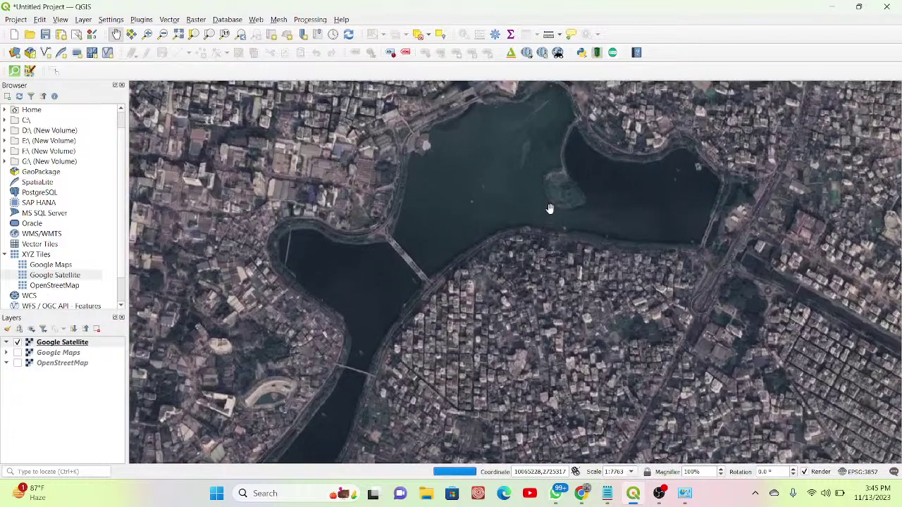
{"action": "left_click_drag", "start_coordinate": [550, 209], "coordinate": [605, 269]}
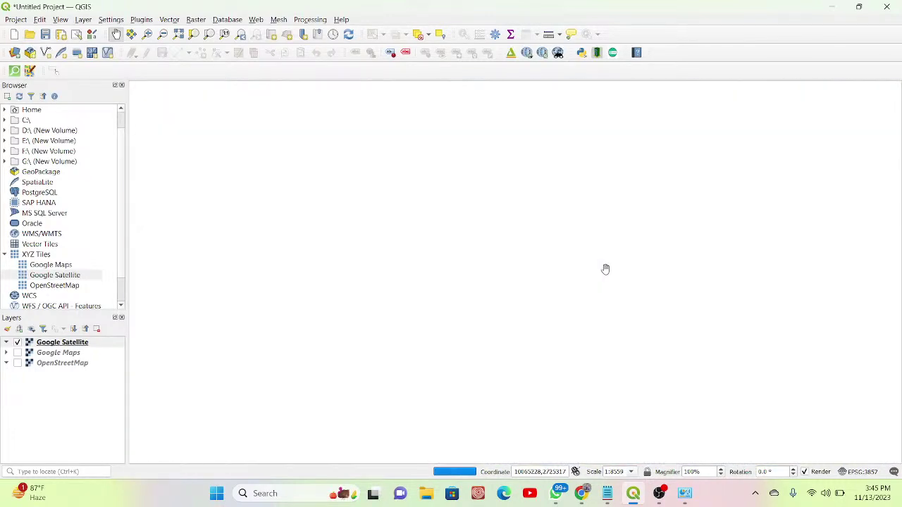
{"action": "scroll", "coordinate": [605, 270], "scroll_direction": "down", "scroll_amount": 2}
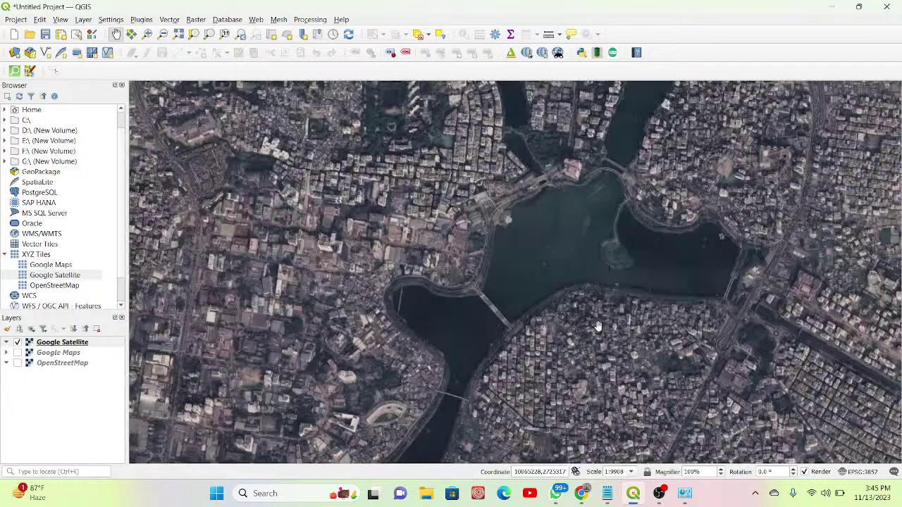
{"action": "left_click", "coordinate": [610, 494]}
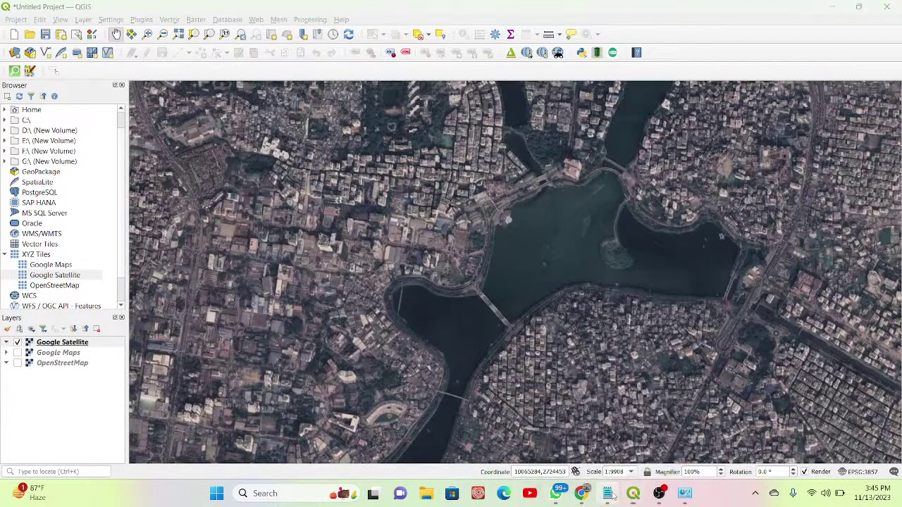
Step: Select the Google Satellite Hybrid URL line in the Notepad notes, then minimize Notepad
{"action": "left_click", "coordinate": [173, 208]}
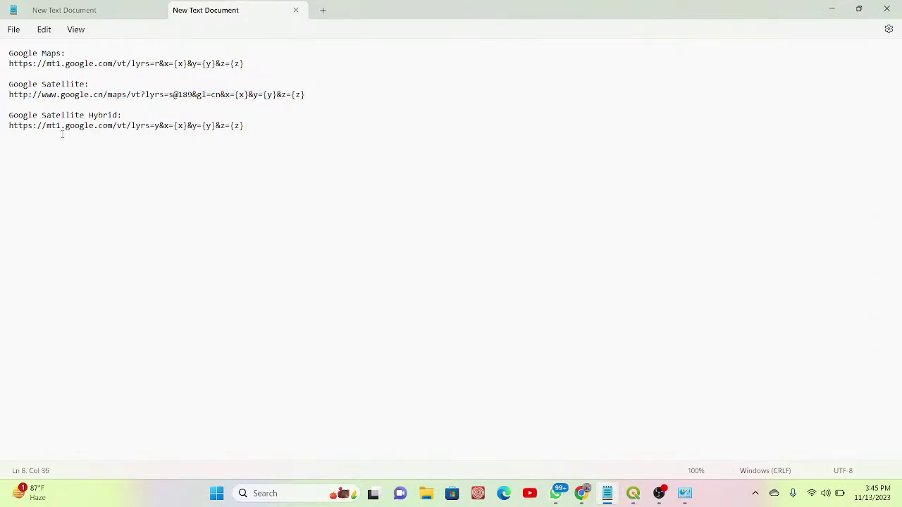
{"action": "left_click_drag", "start_coordinate": [246, 125], "coordinate": [1, 124]}
{"action": "key", "text": "ctrl+c"}
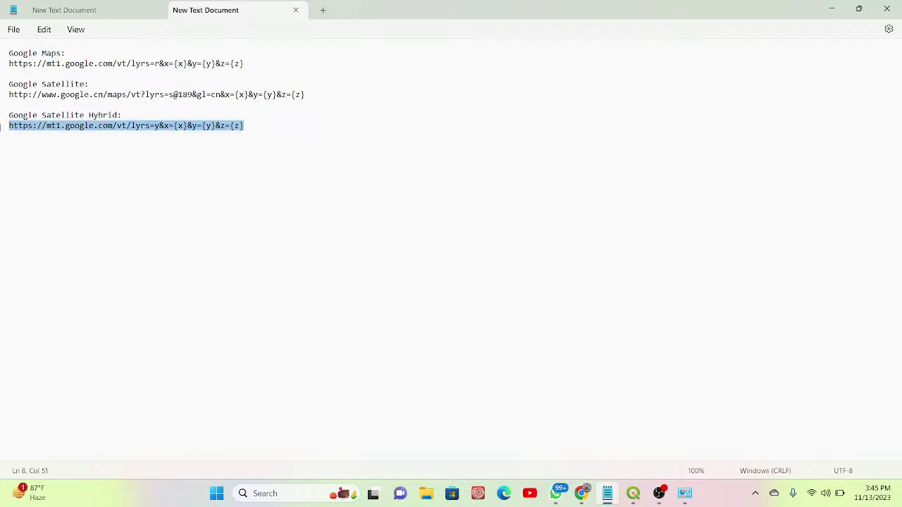
{"action": "left_click", "coordinate": [832, 8]}
{"action": "right_click", "coordinate": [42, 256]}
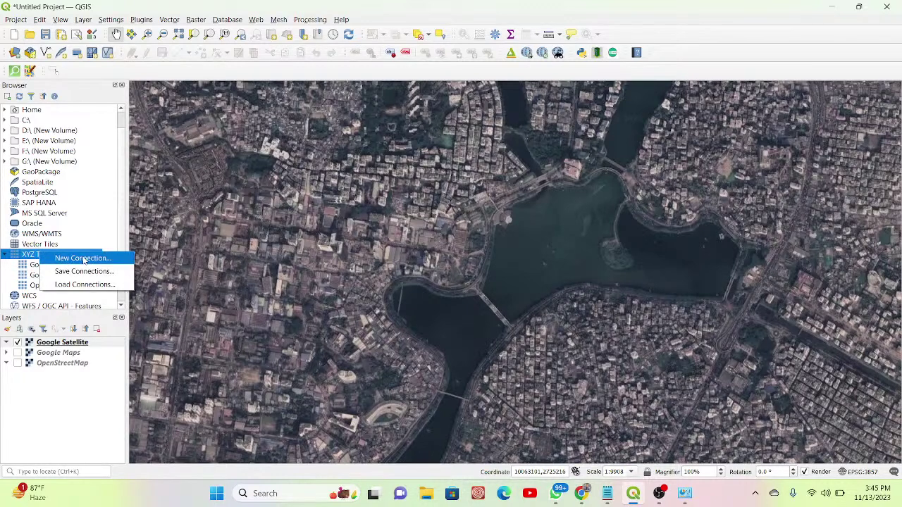
Step: Save a new XYZ Tiles connection named 'Hybrid Map' using the pasted Google hybrid tile URL
{"action": "left_click", "coordinate": [83, 259]}
{"action": "left_click", "coordinate": [410, 159]}
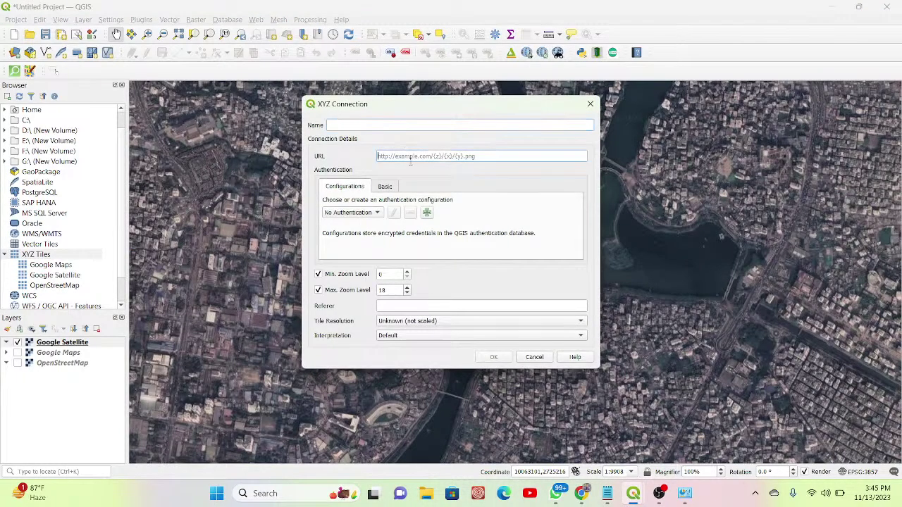
{"action": "key", "text": "ctrl+v"}
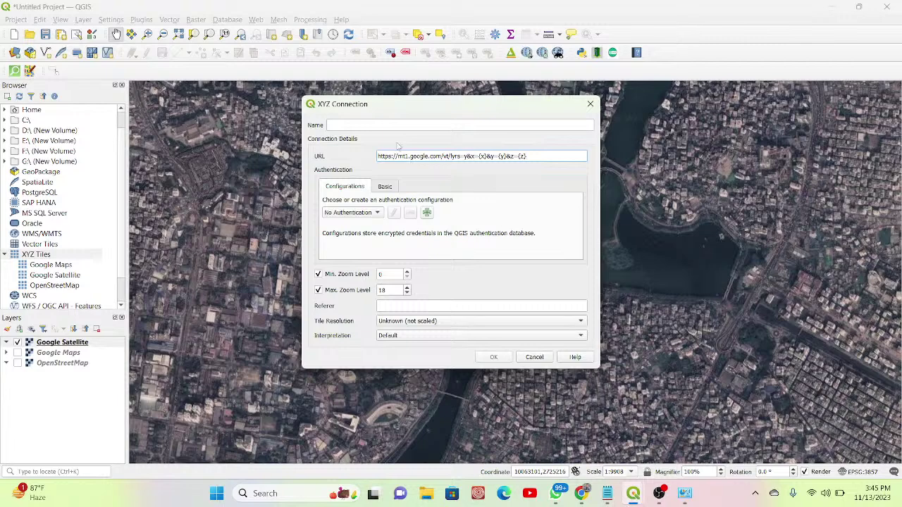
{"action": "left_click", "coordinate": [381, 126]}
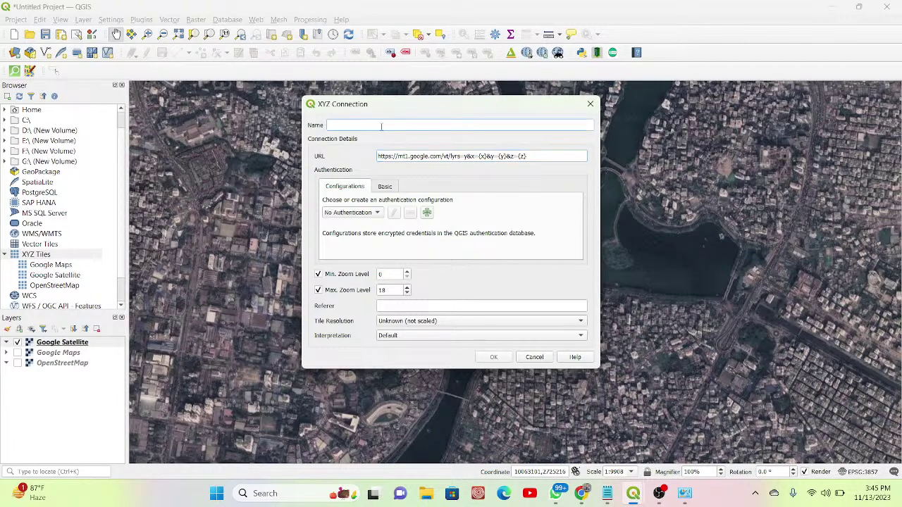
{"action": "type", "text": "Hybrid Map"}
{"action": "left_click", "coordinate": [493, 356]}
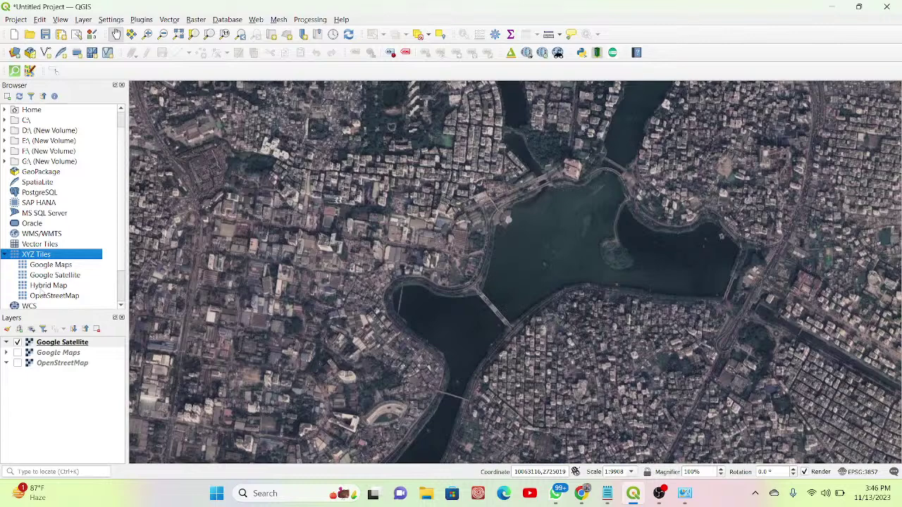
Step: Add the Hybrid Map layer, then zoom out and pan to show labelled imagery across Dhaka
{"action": "double_click", "coordinate": [57, 287]}
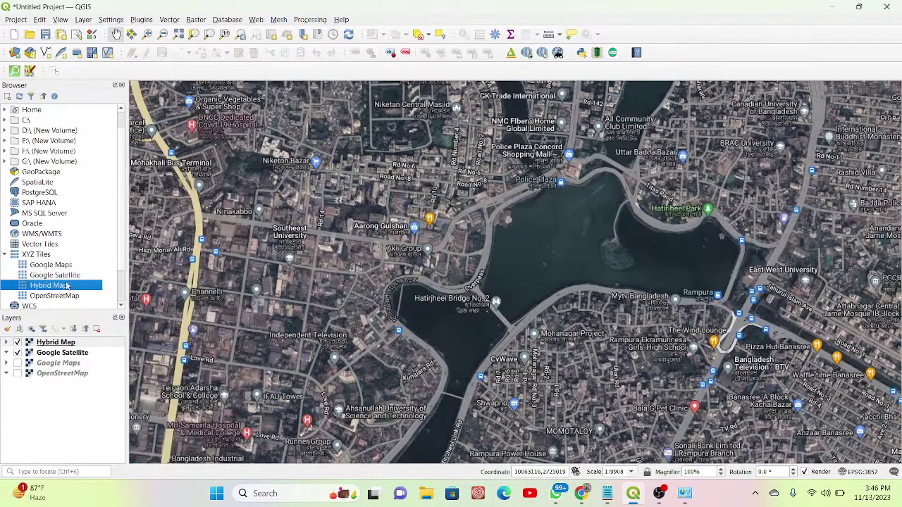
{"action": "left_click", "coordinate": [53, 343]}
{"action": "scroll", "coordinate": [398, 292], "scroll_direction": "down", "scroll_amount": 1}
{"action": "scroll", "coordinate": [398, 292], "scroll_direction": "down", "scroll_amount": 2}
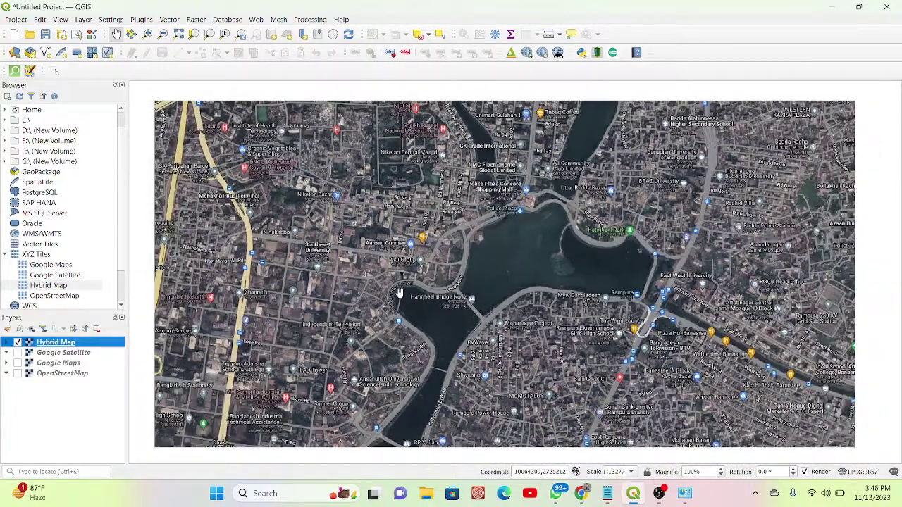
{"action": "scroll", "coordinate": [398, 293], "scroll_direction": "down", "scroll_amount": 3}
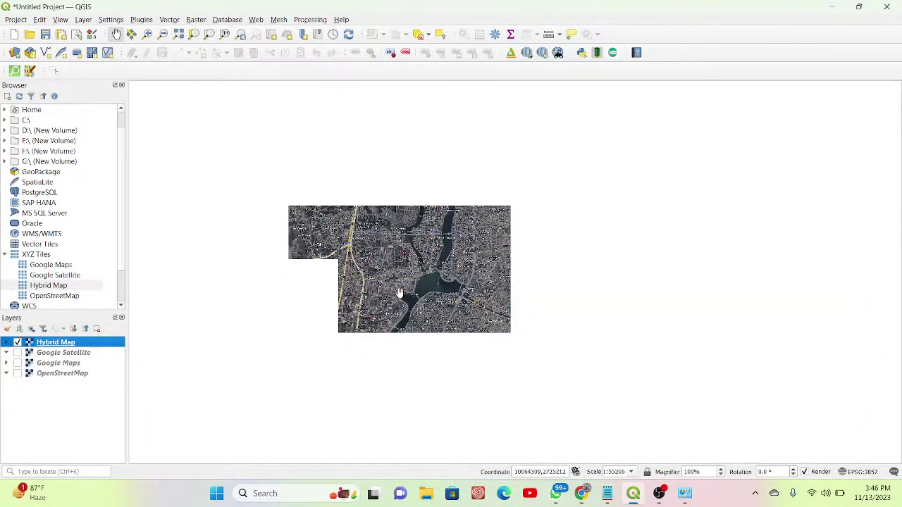
{"action": "scroll", "coordinate": [400, 293], "scroll_direction": "down", "scroll_amount": 2}
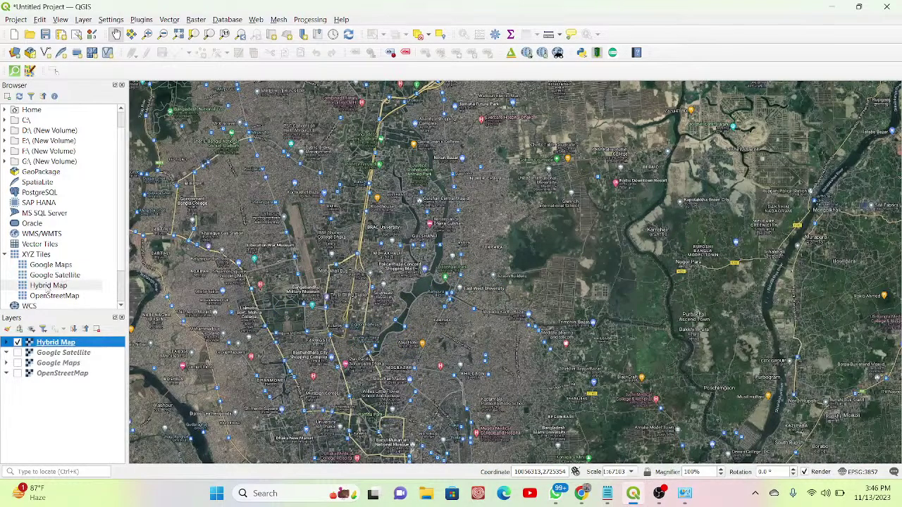
{"action": "left_click_drag", "start_coordinate": [345, 317], "coordinate": [486, 282]}
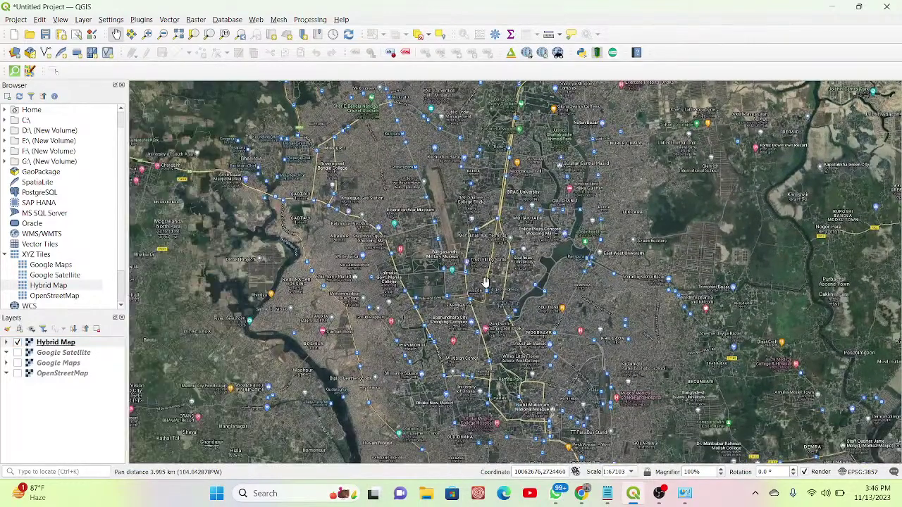